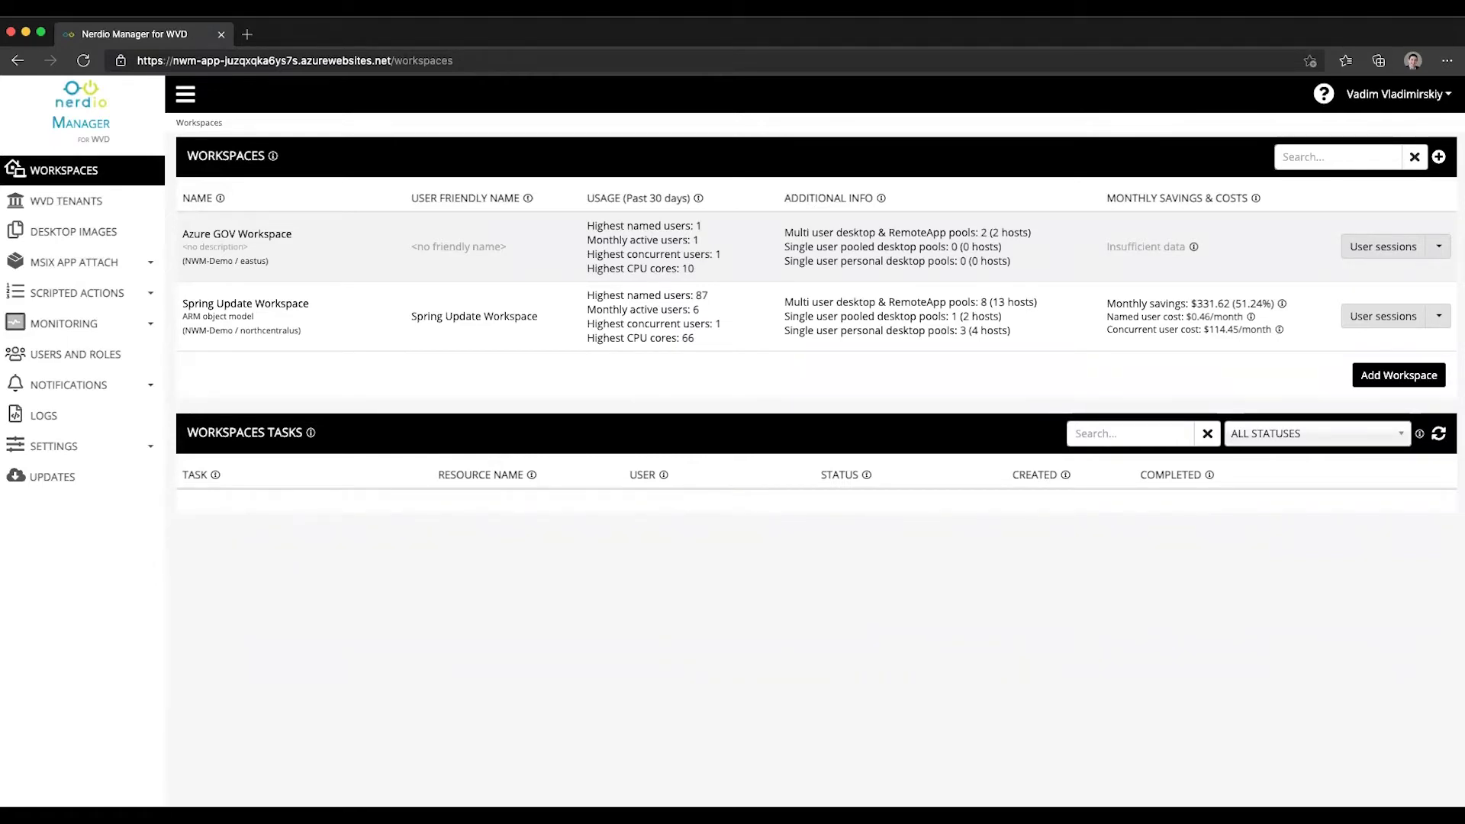
# Step: Expand MSIX app attach and Scripted Actions in the sidebar, then show the Windows scripts list
pyautogui.click(76, 261)
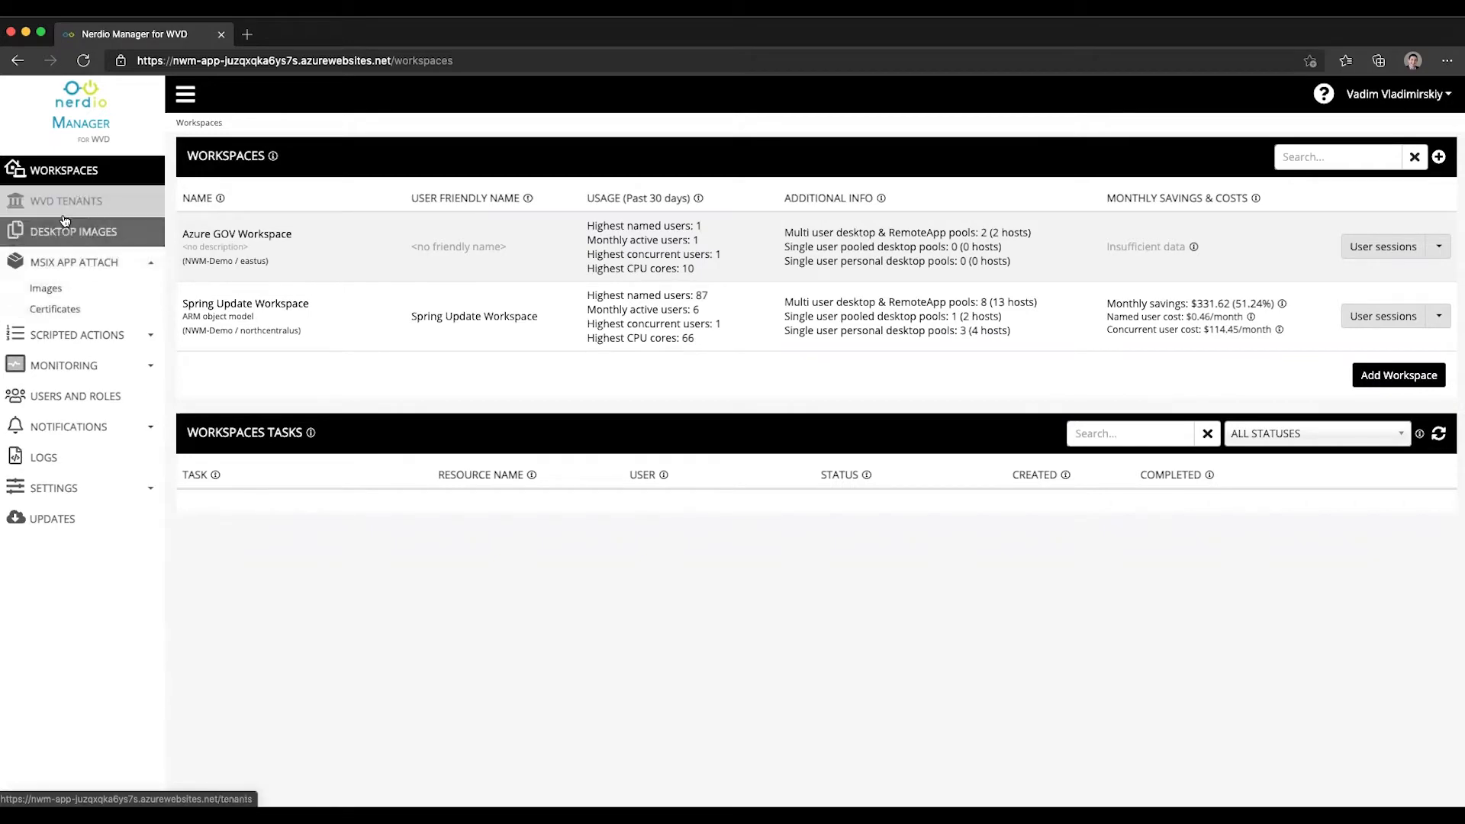
pyautogui.click(69, 335)
pyautogui.click(67, 360)
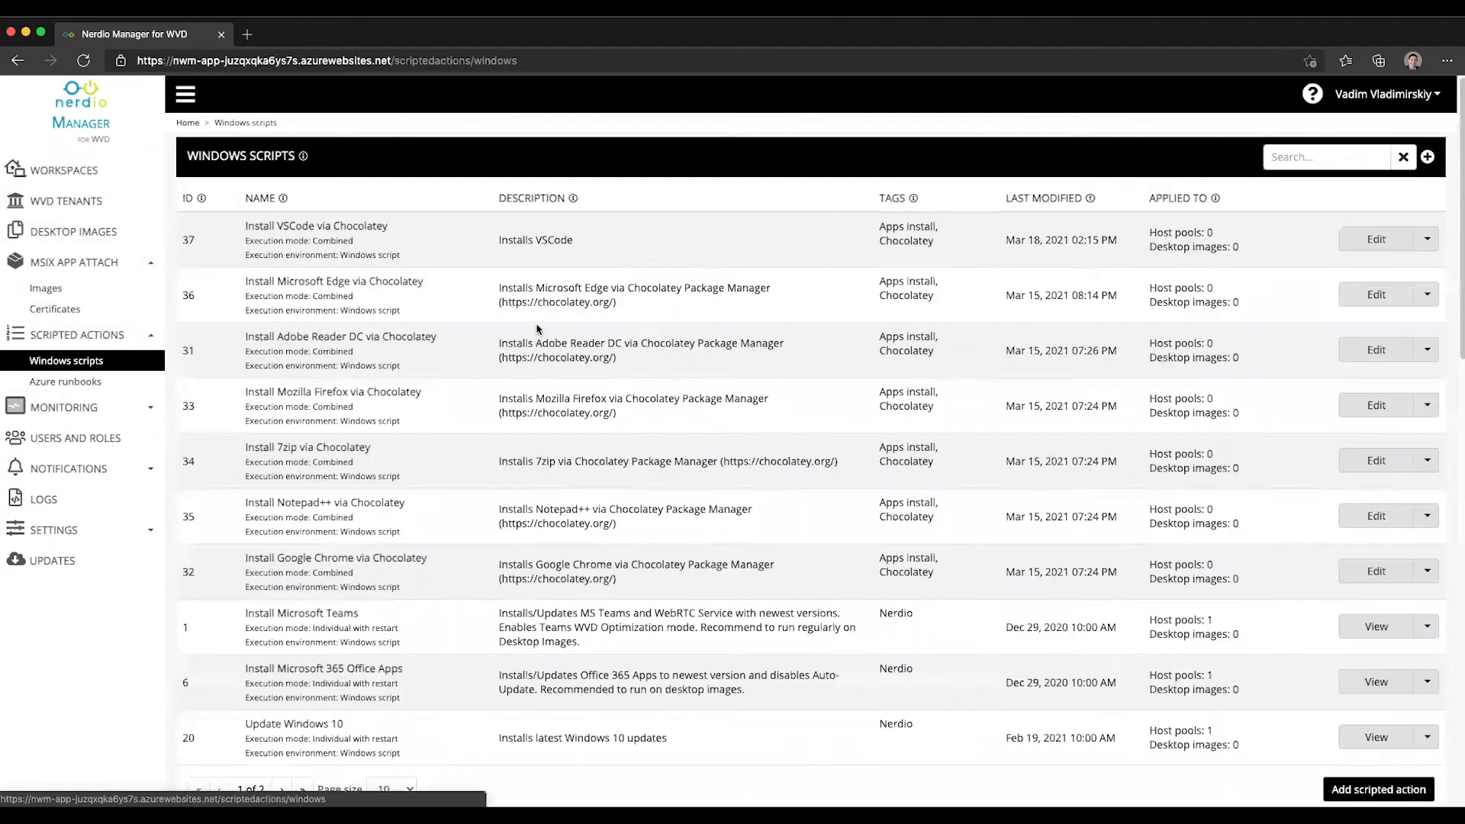
pyautogui.scroll(-1, 230, 292)
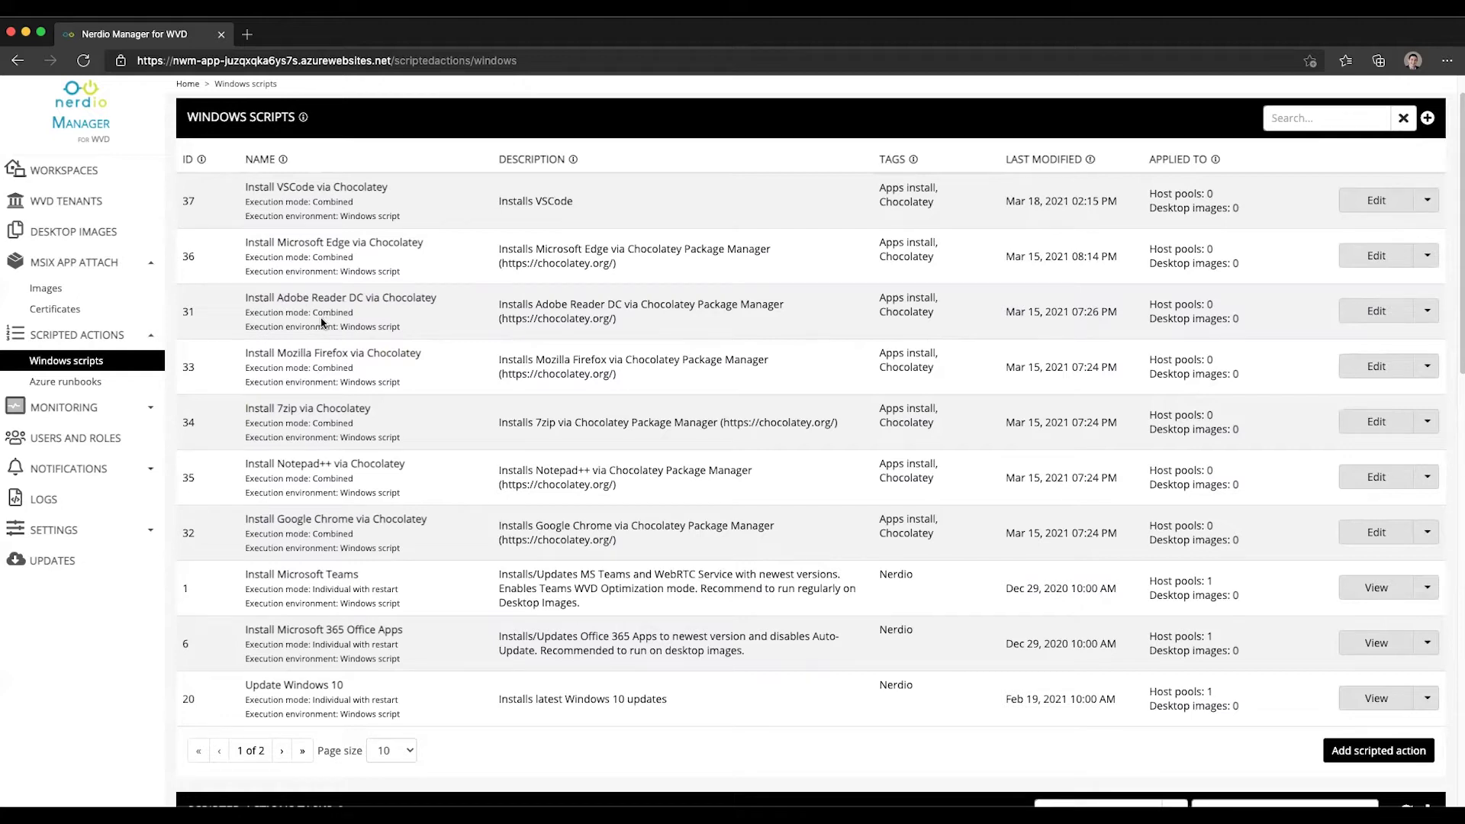
pyautogui.click(301, 244)
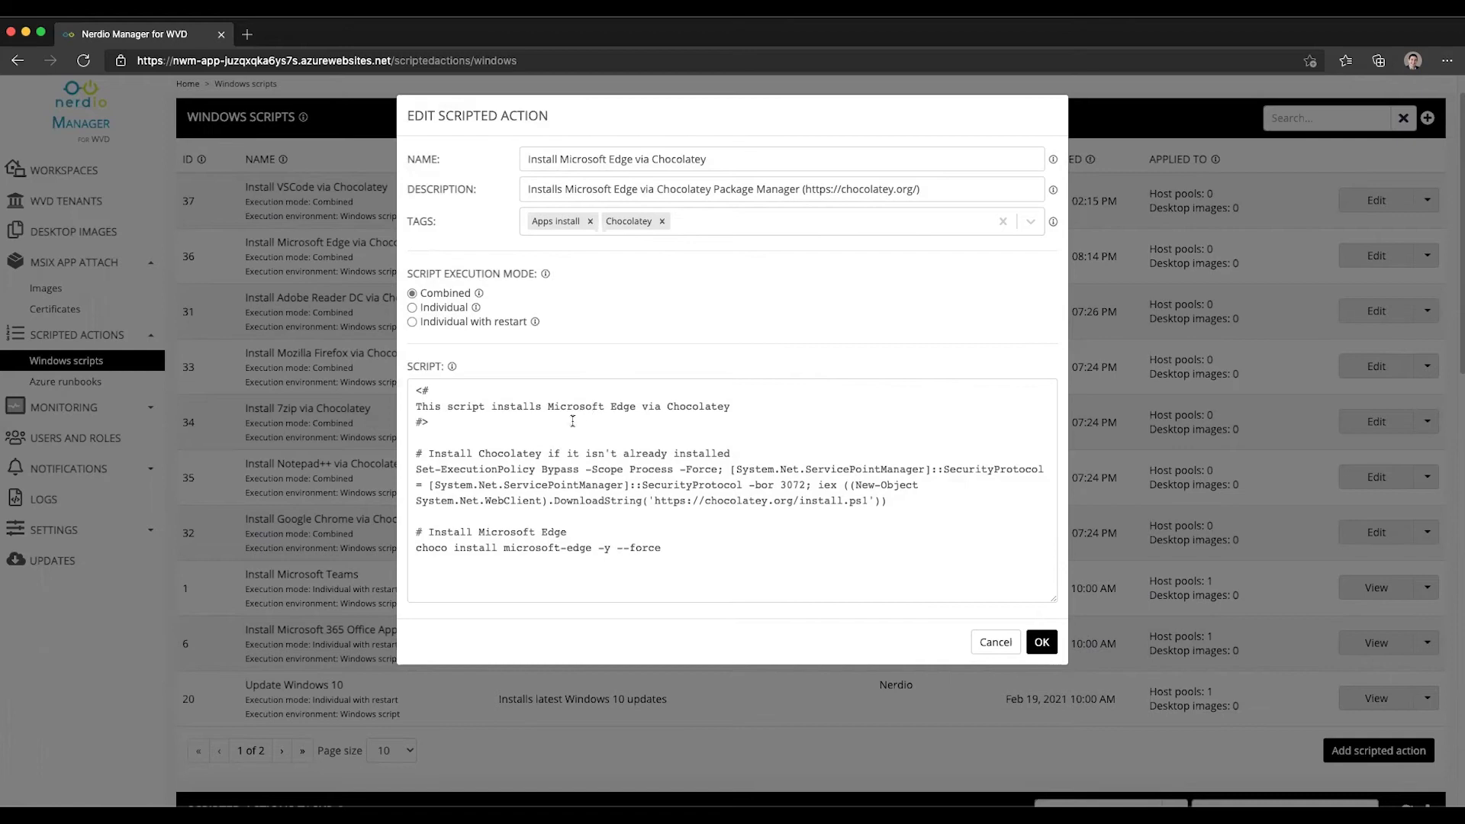
pyautogui.moveTo(913, 503); pyautogui.dragTo(410, 455)
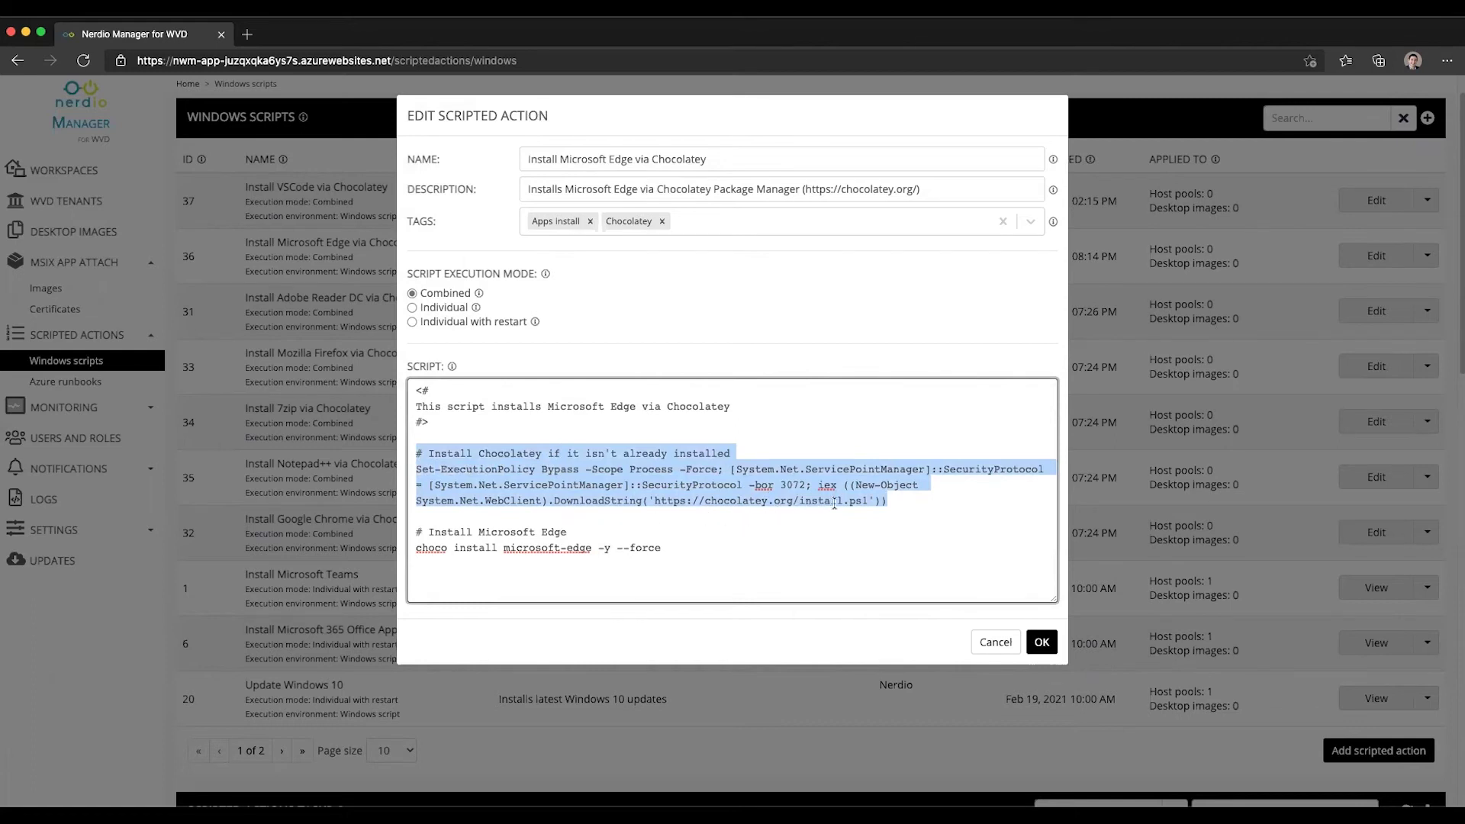
pyautogui.click(702, 541)
pyautogui.doubleClick(644, 547)
pyautogui.moveTo(661, 548); pyautogui.dragTo(415, 548)
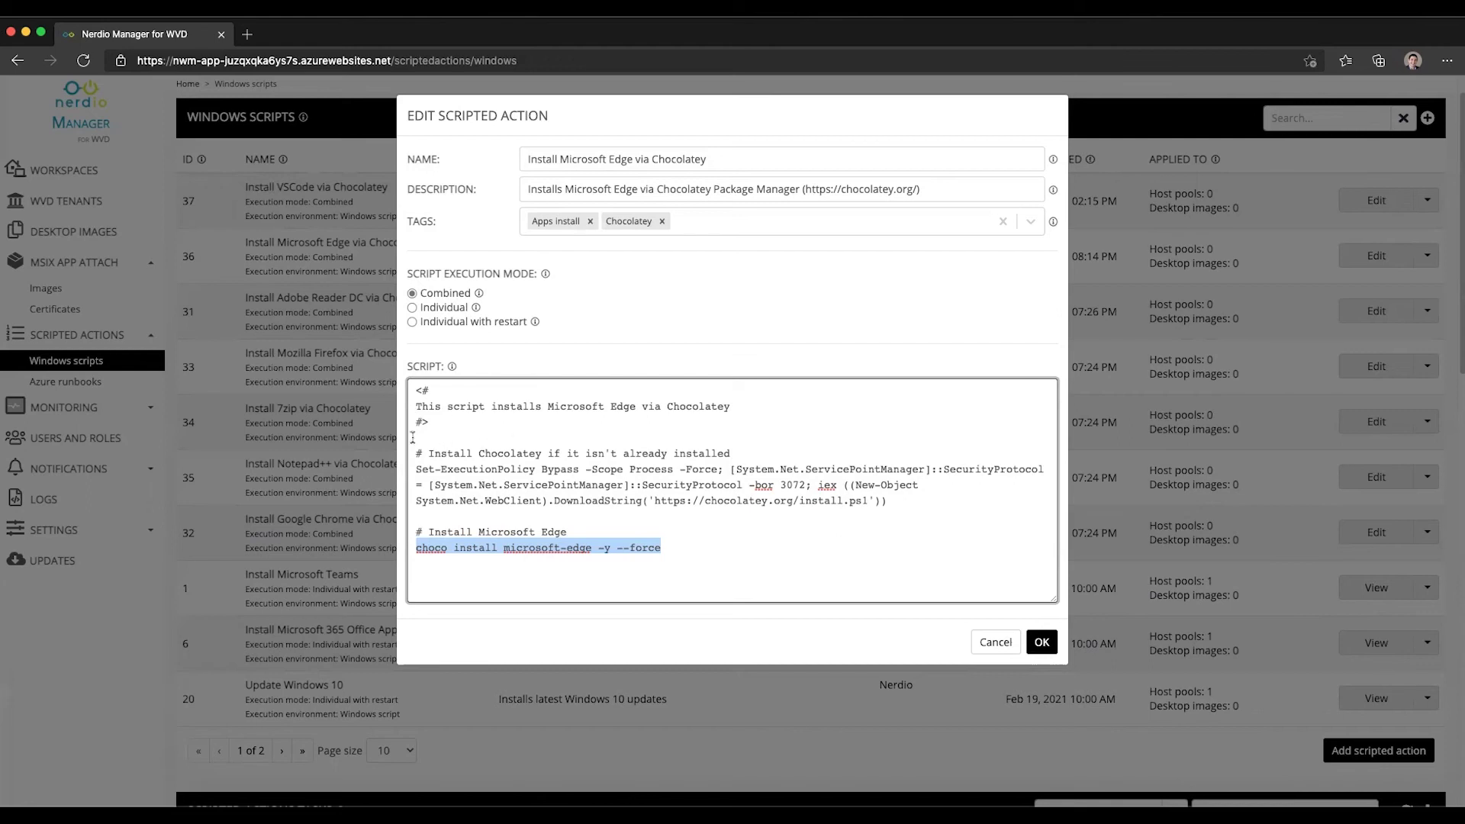
# Step: Close the Edge script unsaved and highlight Firefox's 'choco install firefox' line
pyautogui.click(378, 380)
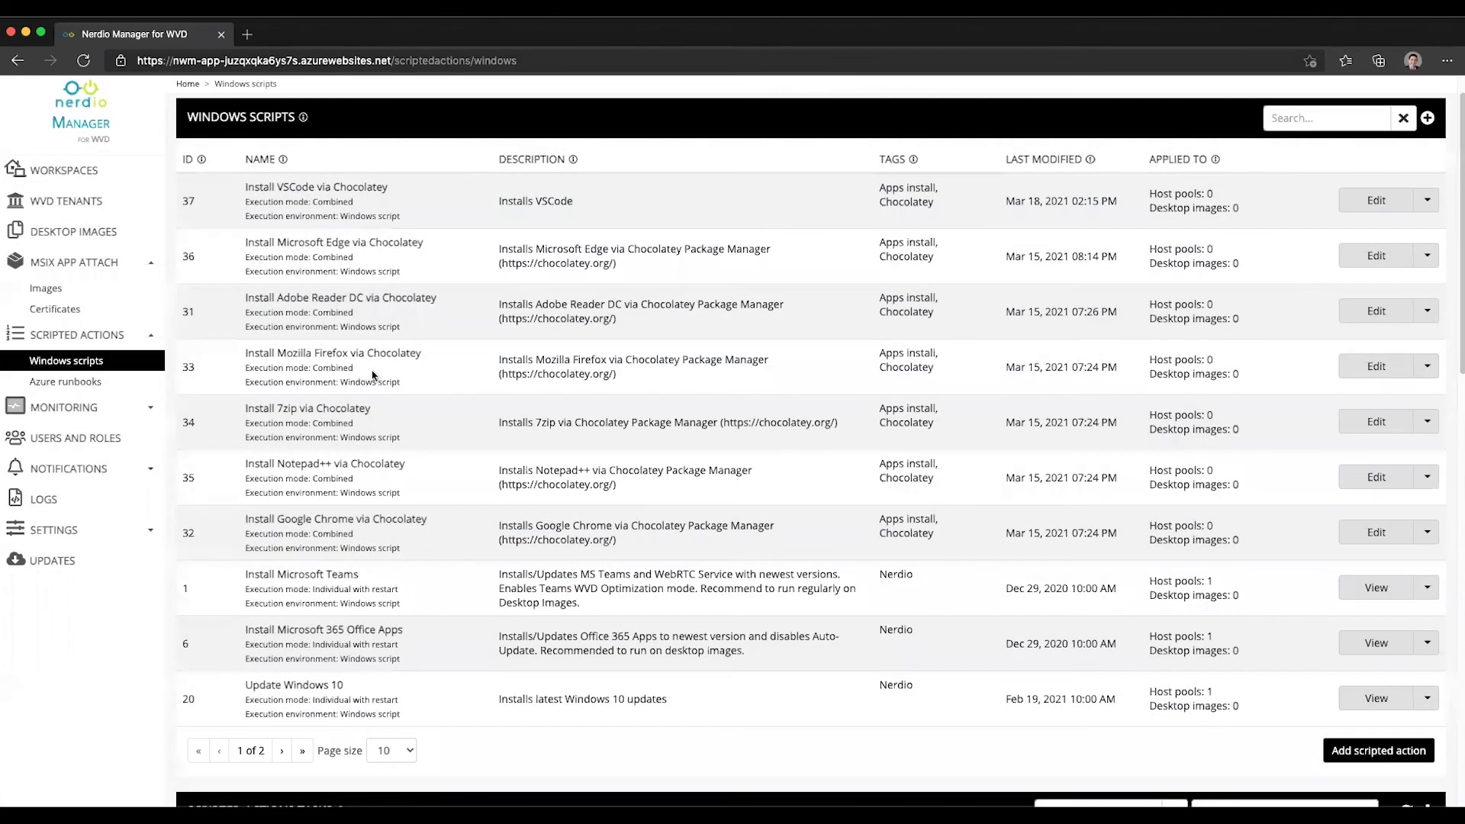
pyautogui.click(357, 357)
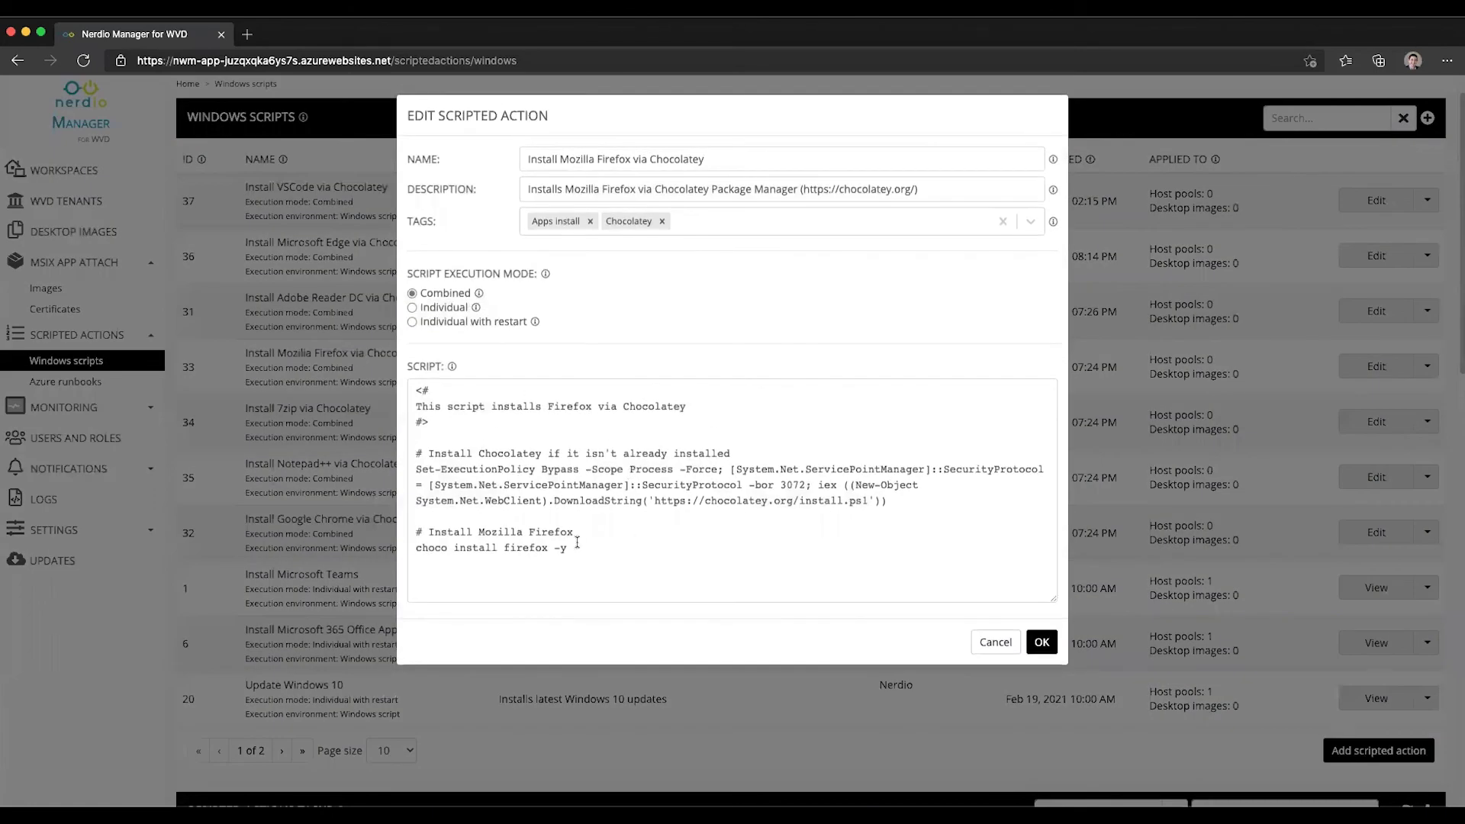
pyautogui.moveTo(577, 548); pyautogui.dragTo(415, 547)
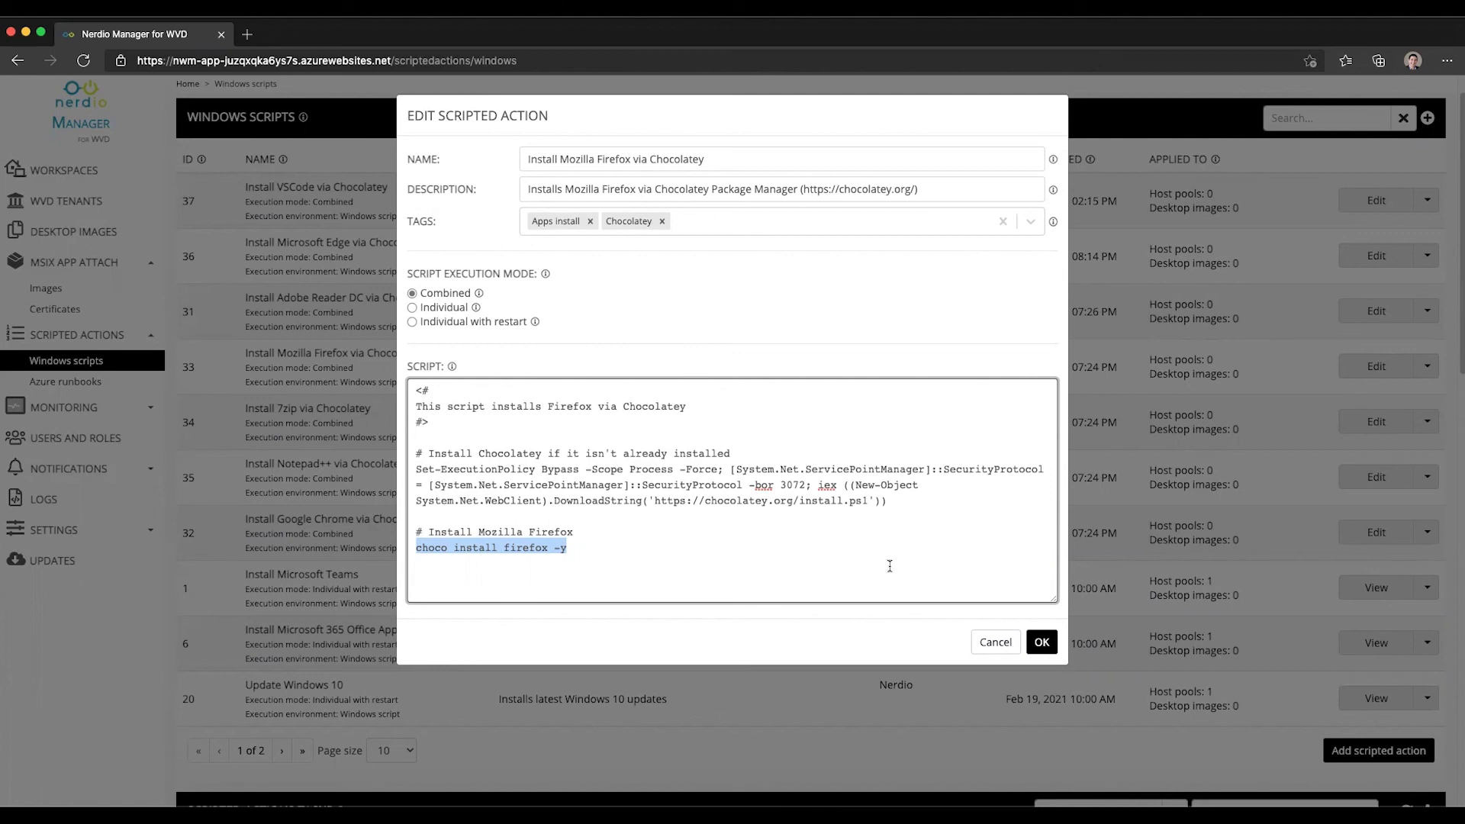
pyautogui.click(972, 653)
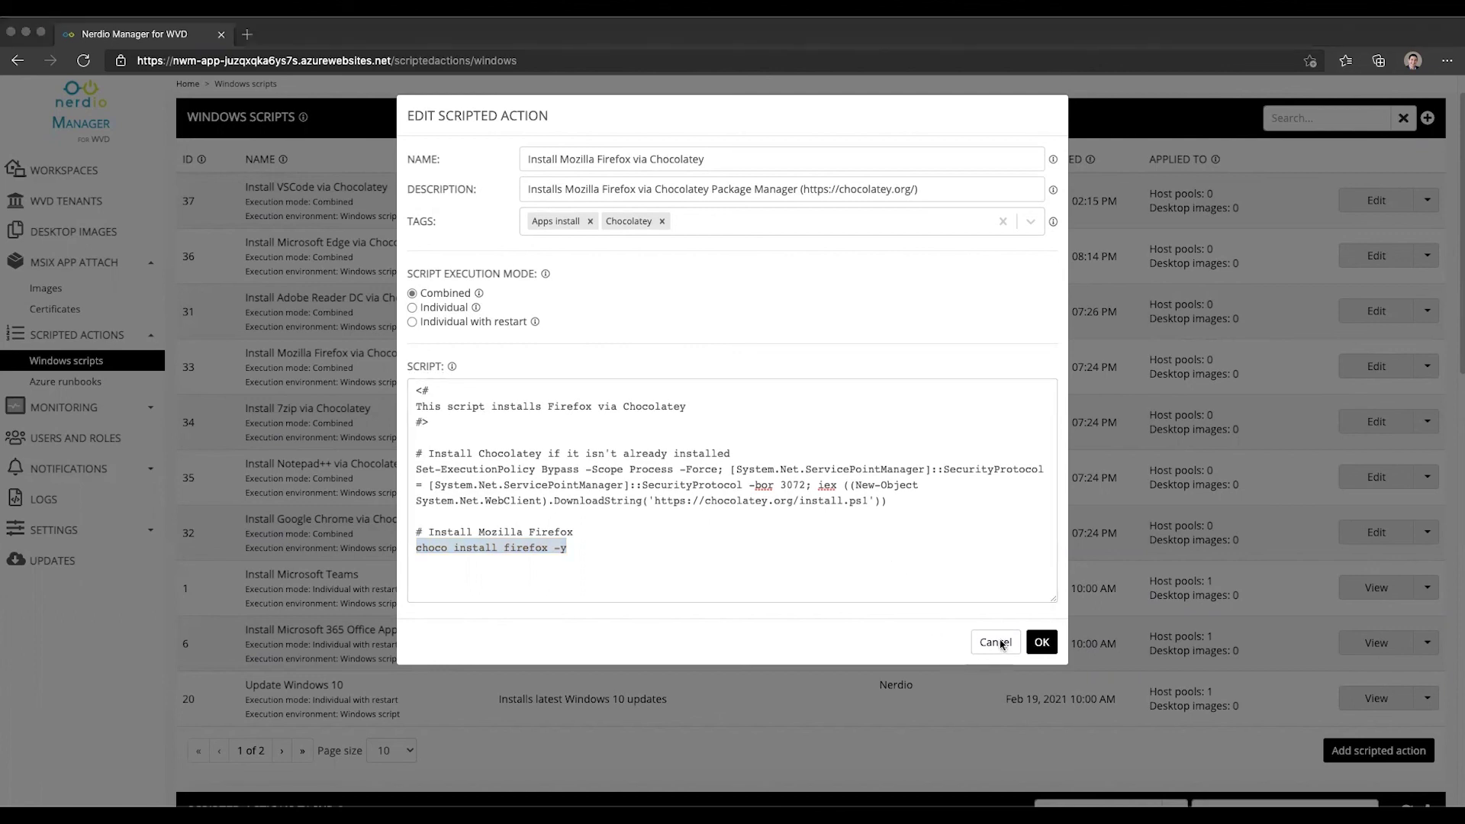